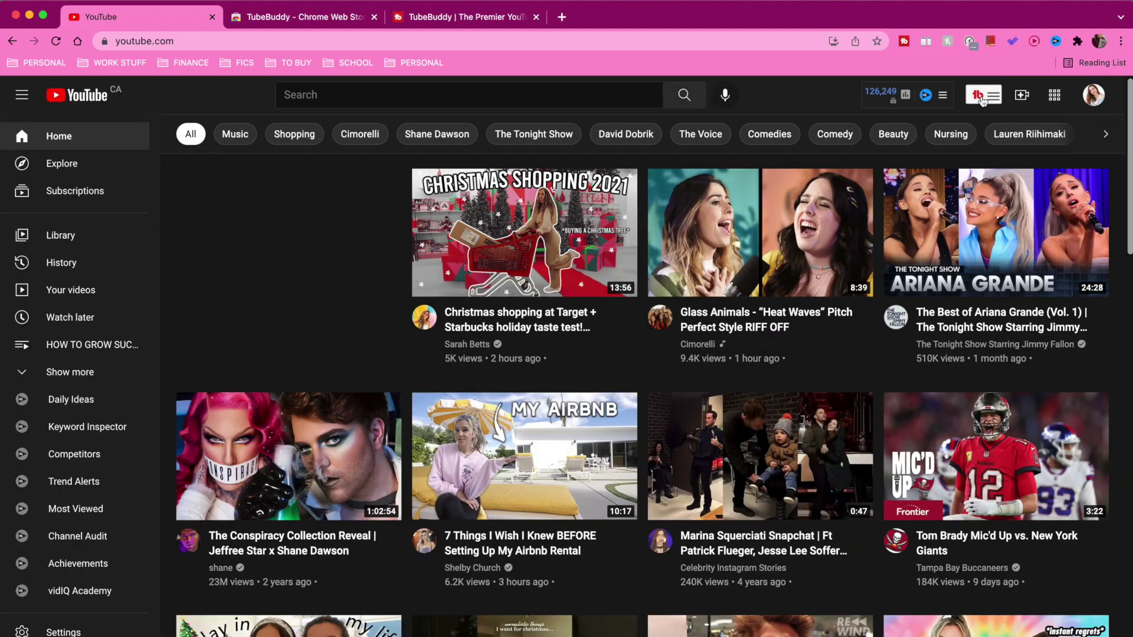
# - Open TubeBuddy's Keyword Explorer and explore the keyword "how to grow on youtube in 2021"
pyautogui.click(983, 97)
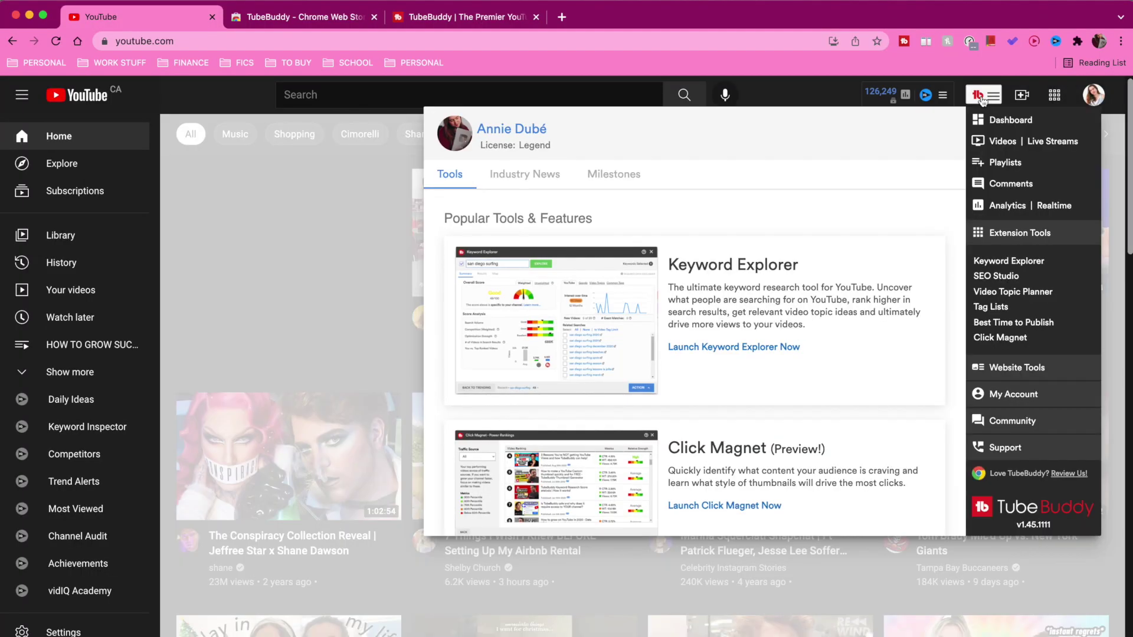
pyautogui.click(1008, 261)
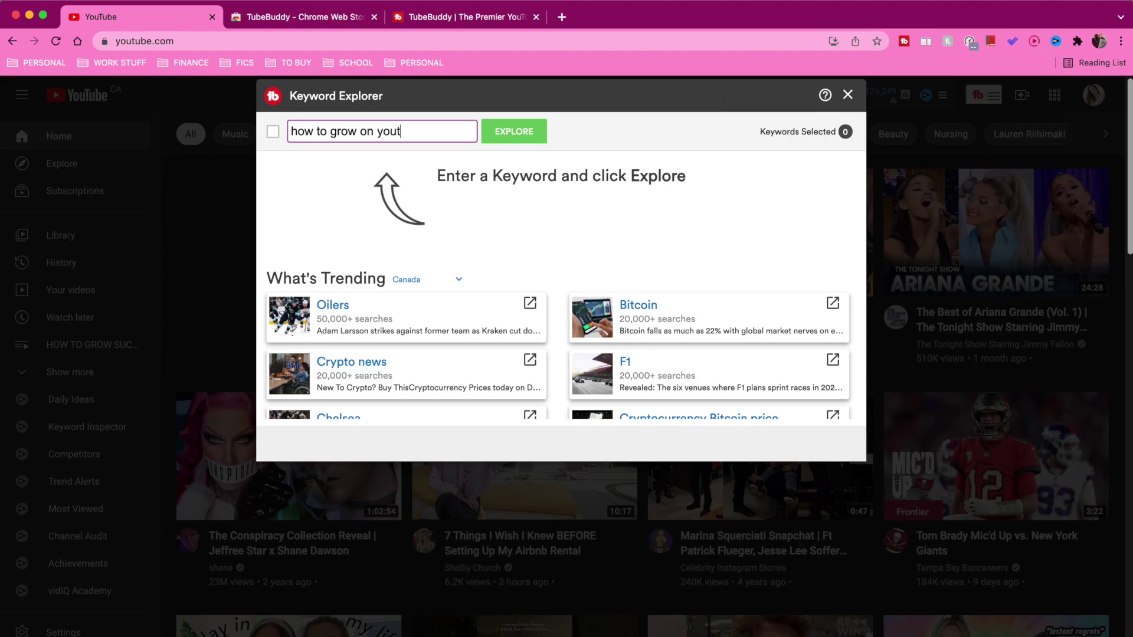
pyautogui.write('u')
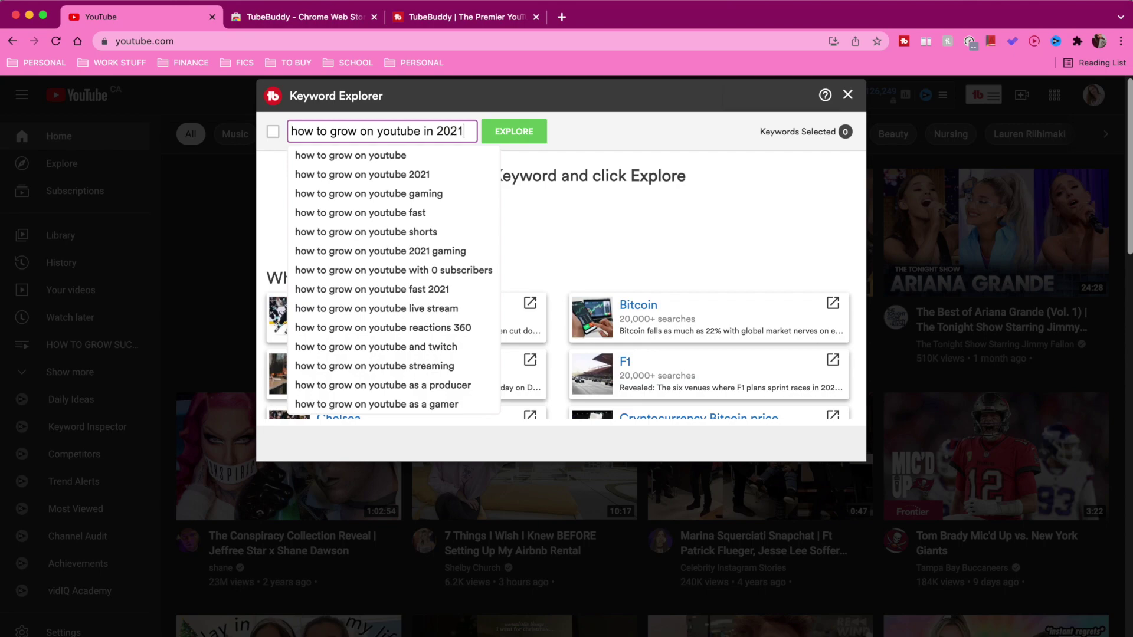
pyautogui.write('be in 2021')
pyautogui.press('Return')
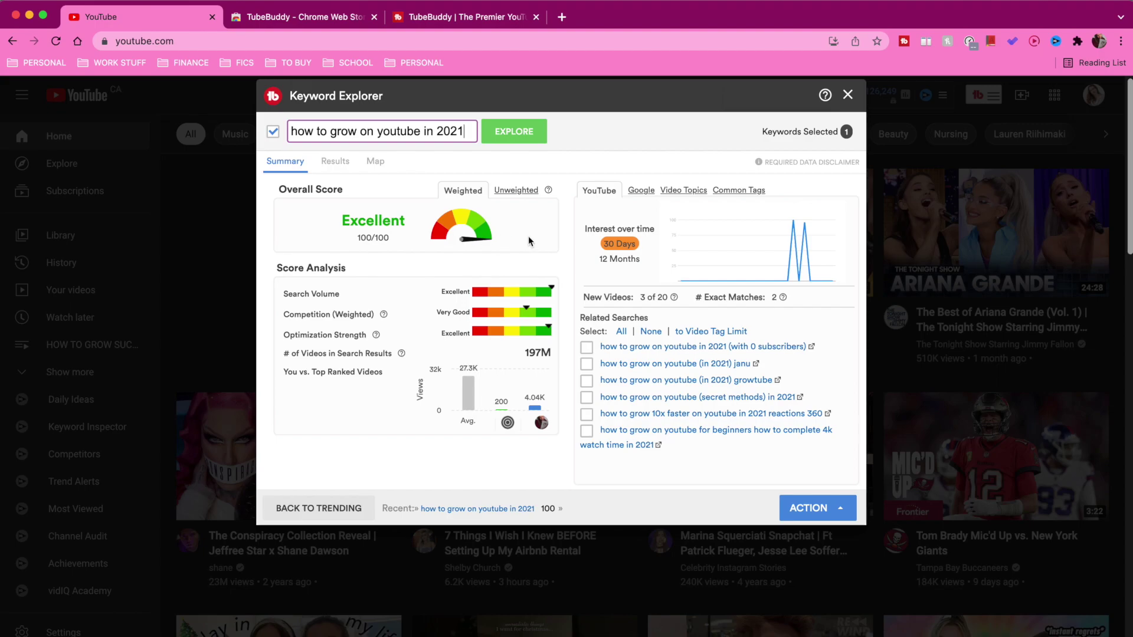
# - Compare the keyword's unweighted and weighted overall scores, ending on the weighted score
pyautogui.click(517, 192)
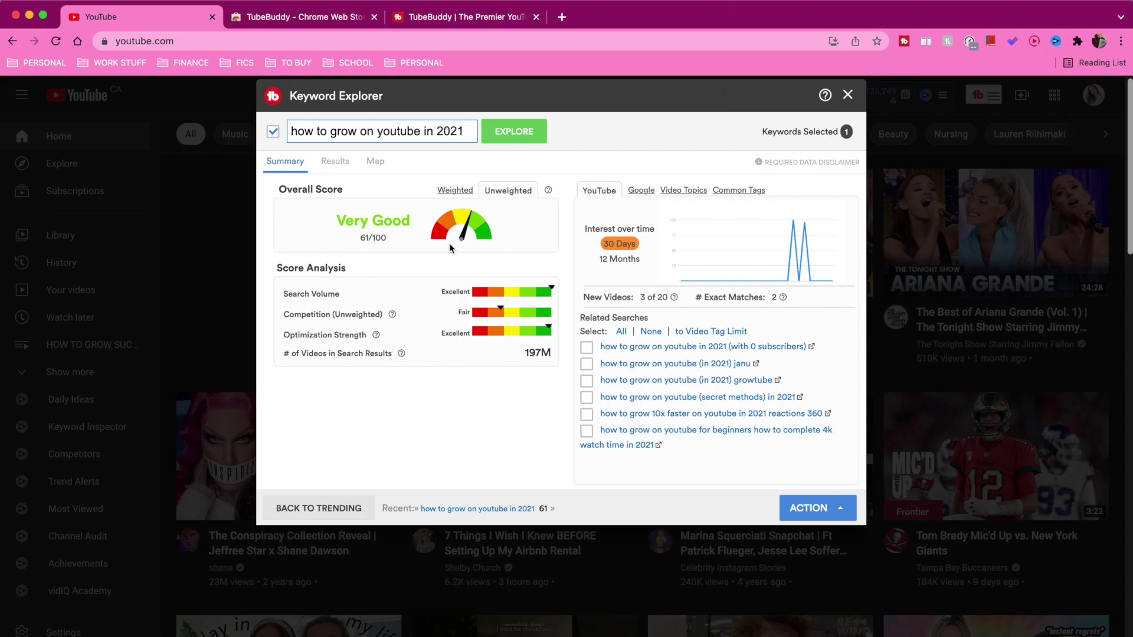
pyautogui.click(463, 191)
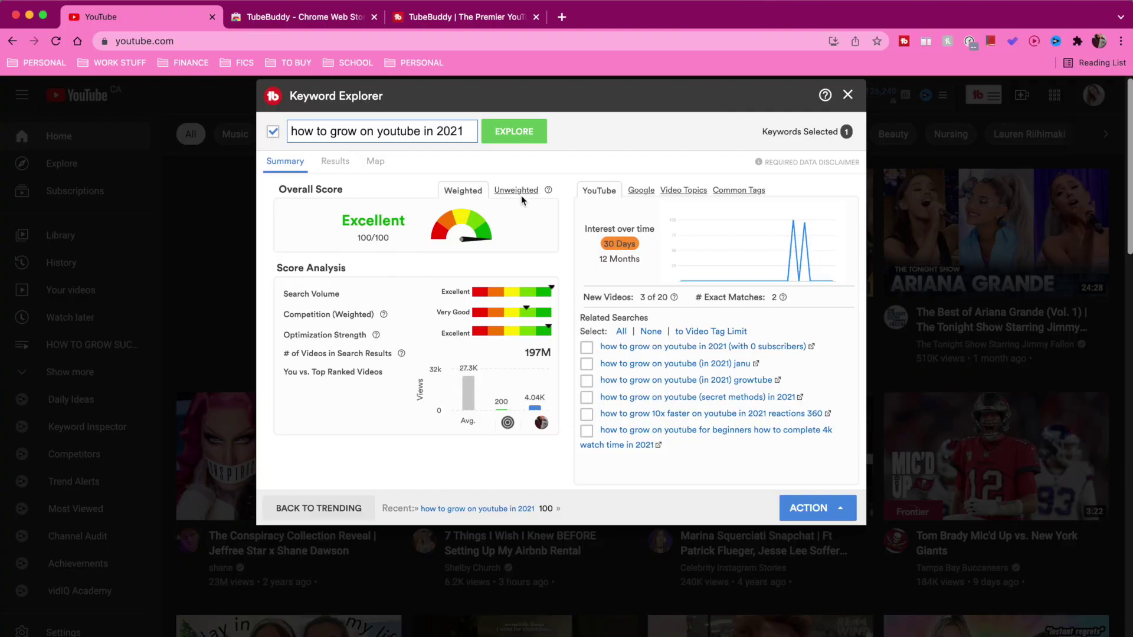
pyautogui.click(521, 195)
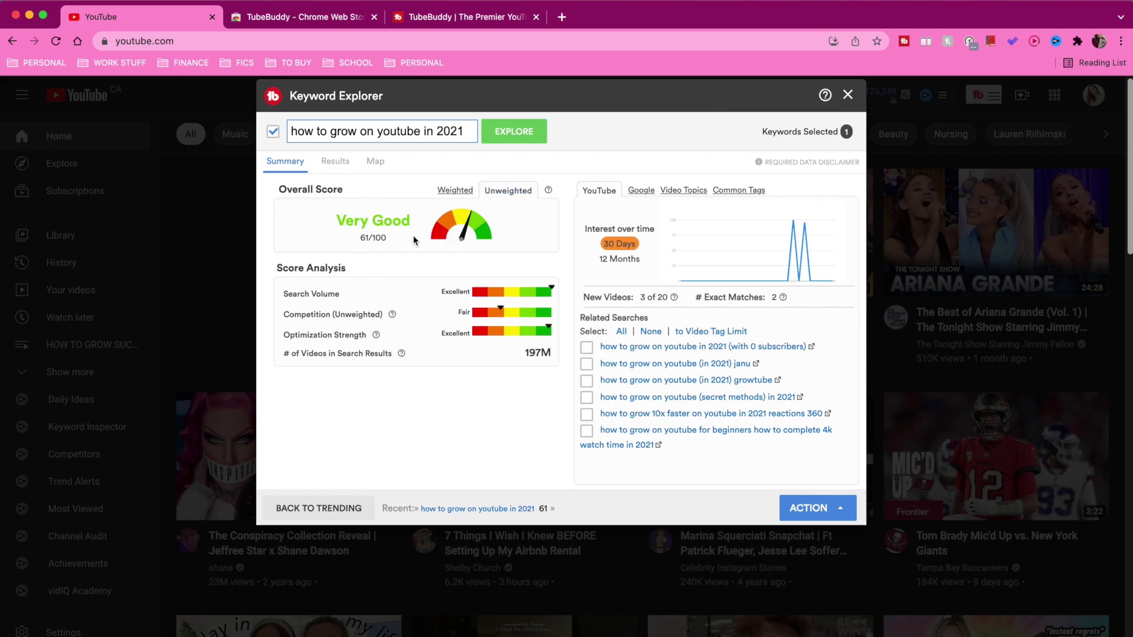
pyautogui.click(463, 193)
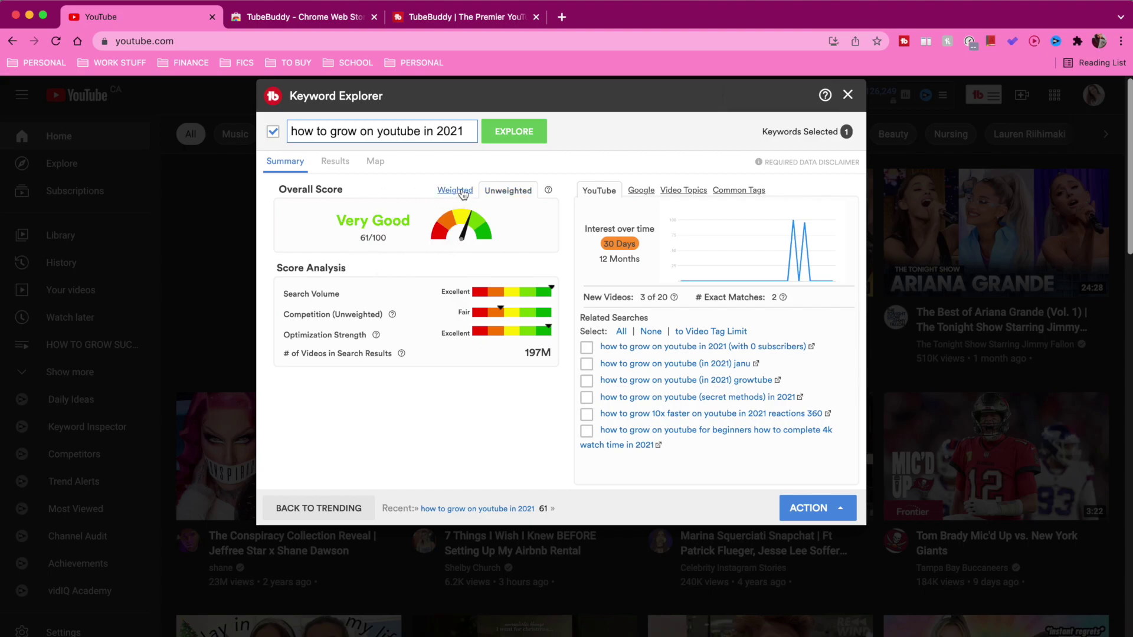
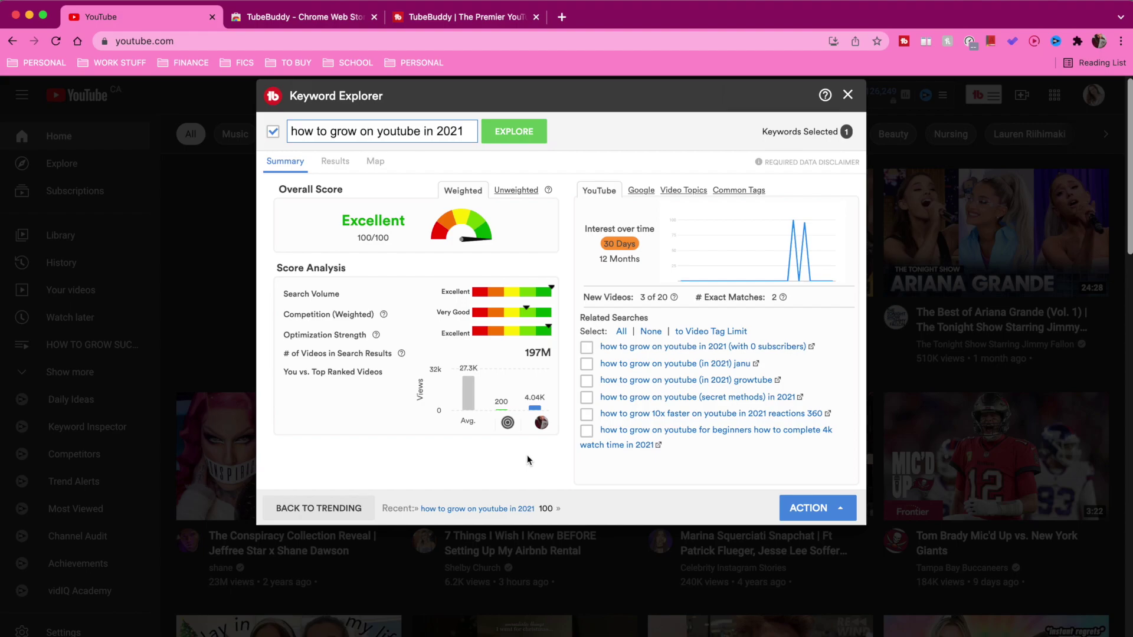
# - Check the keyword's YouTube interest over 12 months and 30 days, with a brief look at the Google data
pyautogui.click(621, 260)
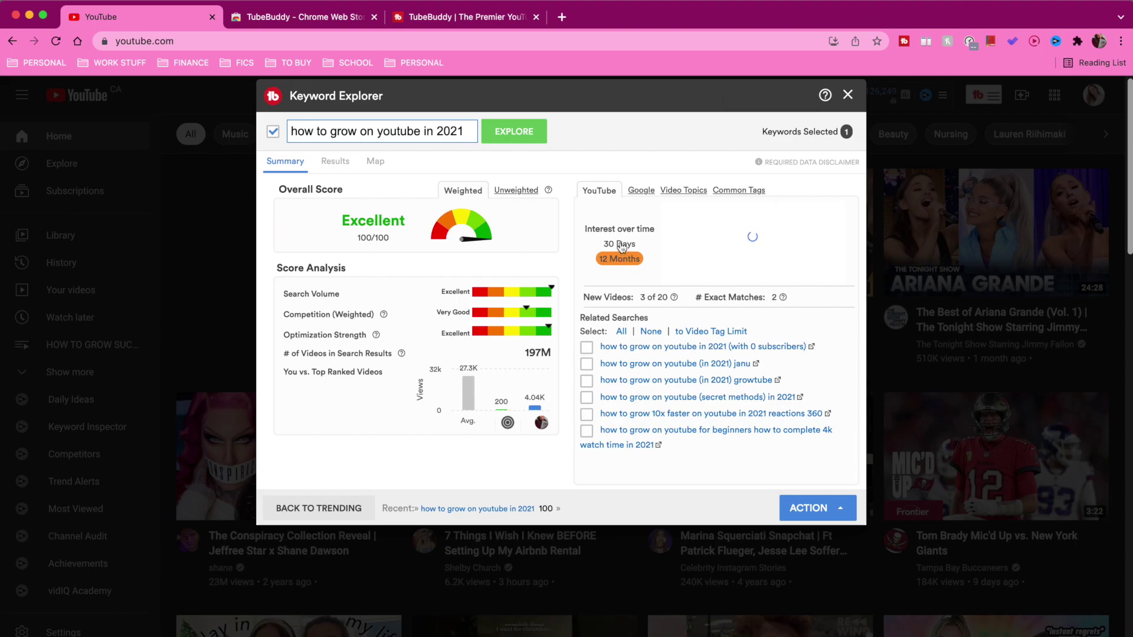
pyautogui.click(620, 247)
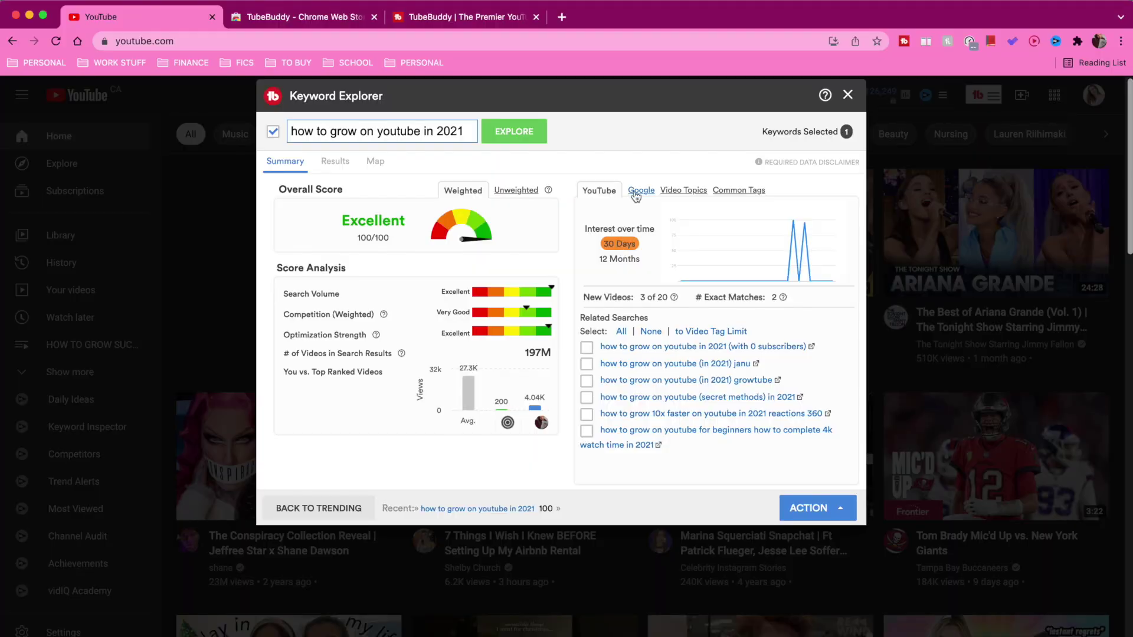
pyautogui.click(636, 197)
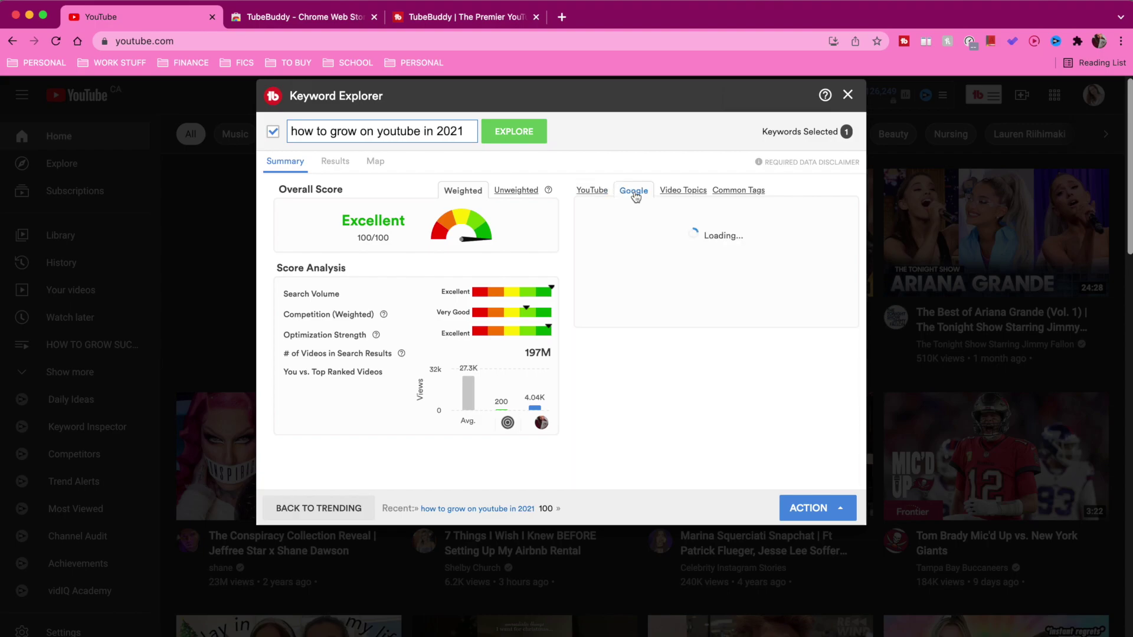
pyautogui.click(592, 190)
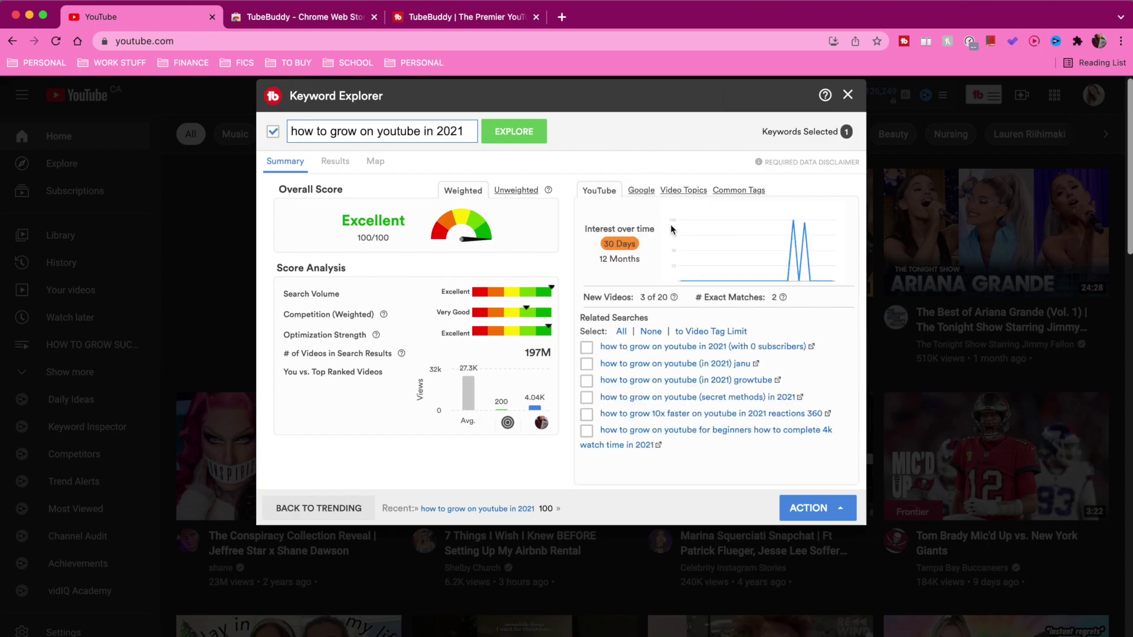
pyautogui.moveTo(813, 233)
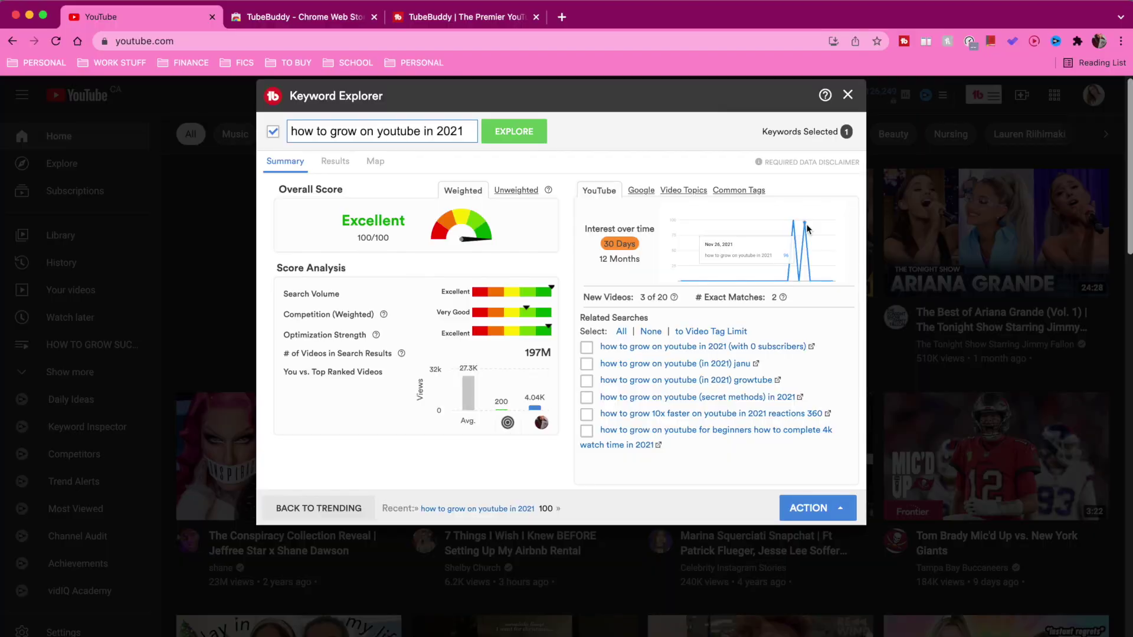
# - Review the keyword's related video topics and read through its list of common tags
pyautogui.click(675, 190)
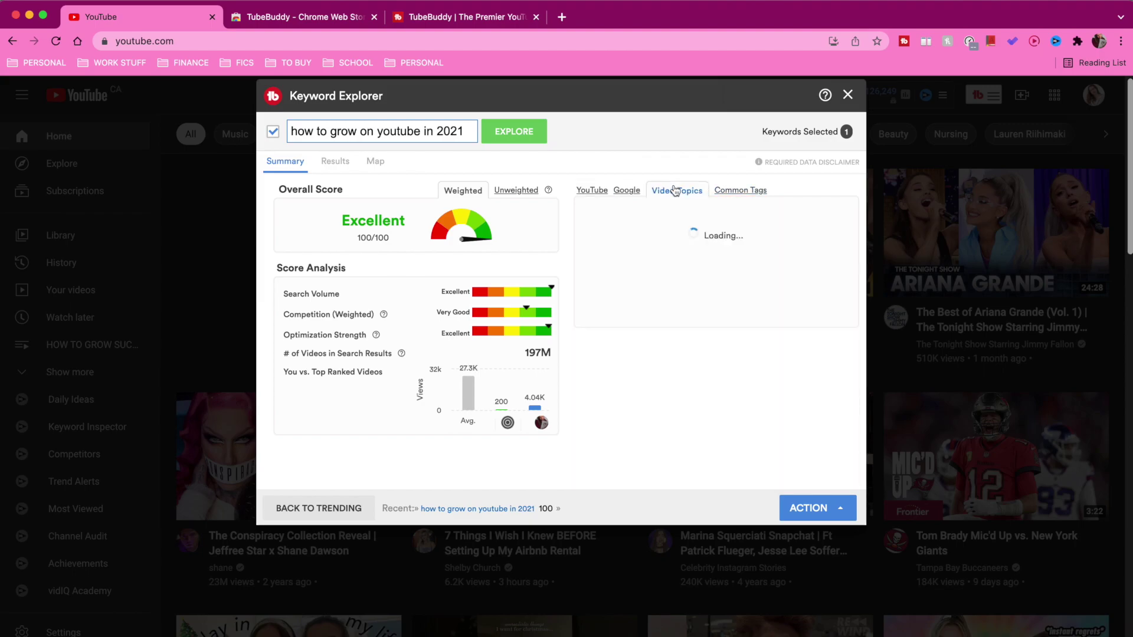
pyautogui.click(691, 195)
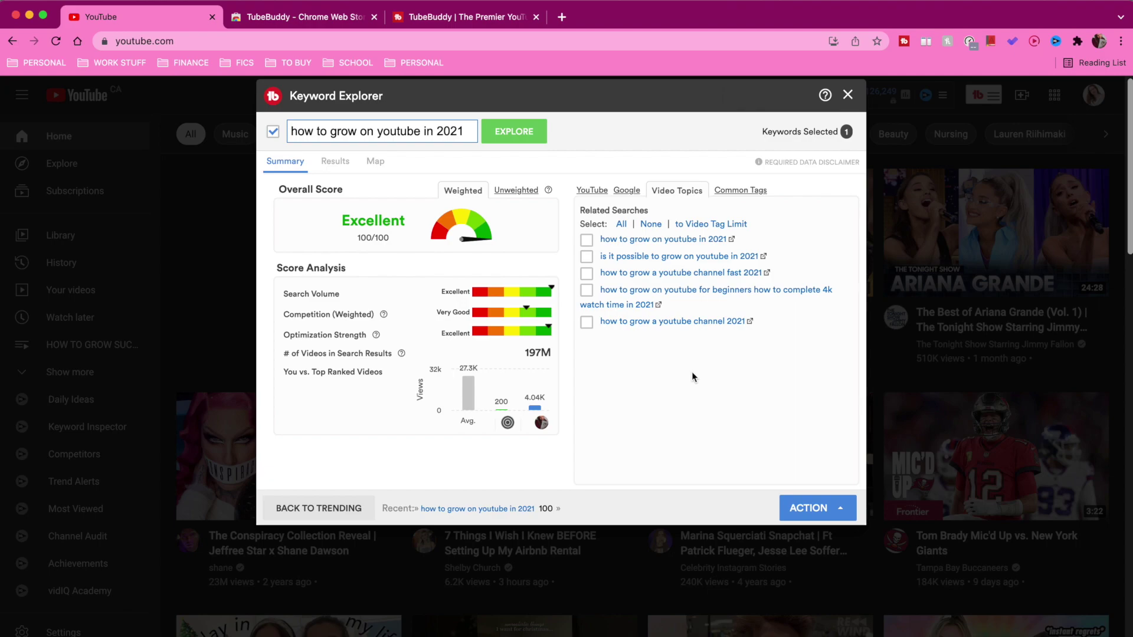
pyautogui.click(751, 191)
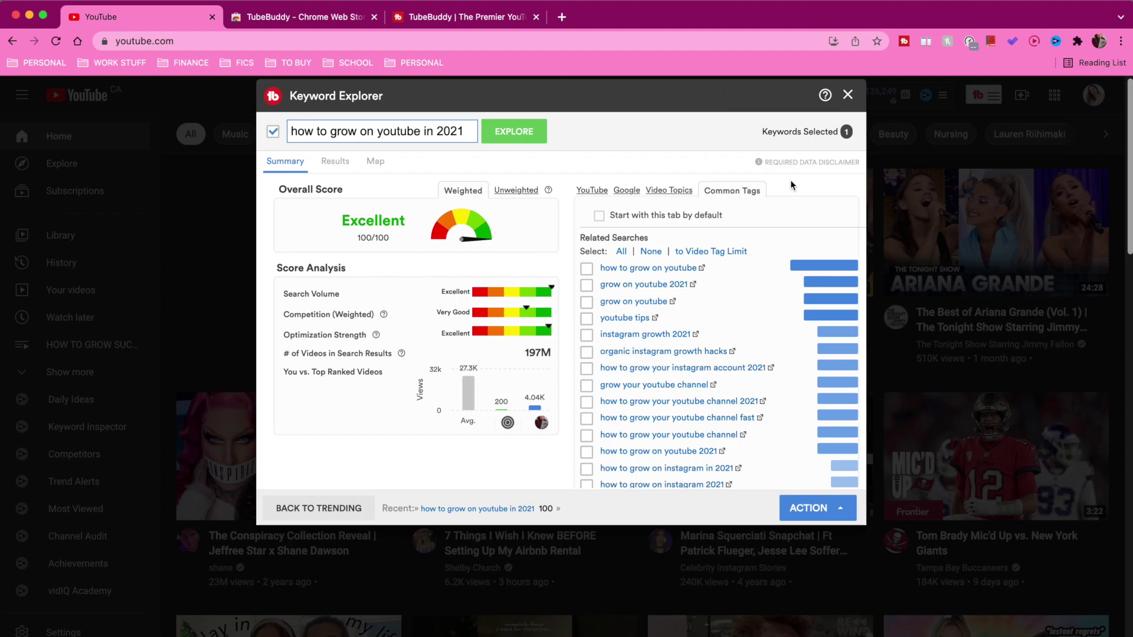
pyautogui.scroll(-5, 755, 372)
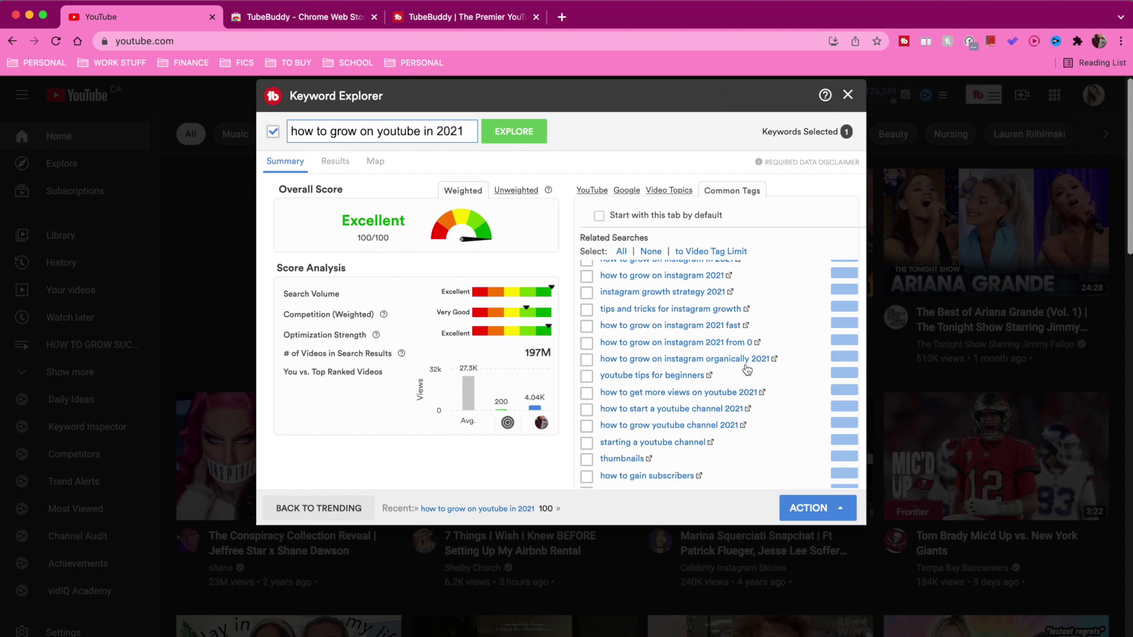
pyautogui.scroll(5, 746, 369)
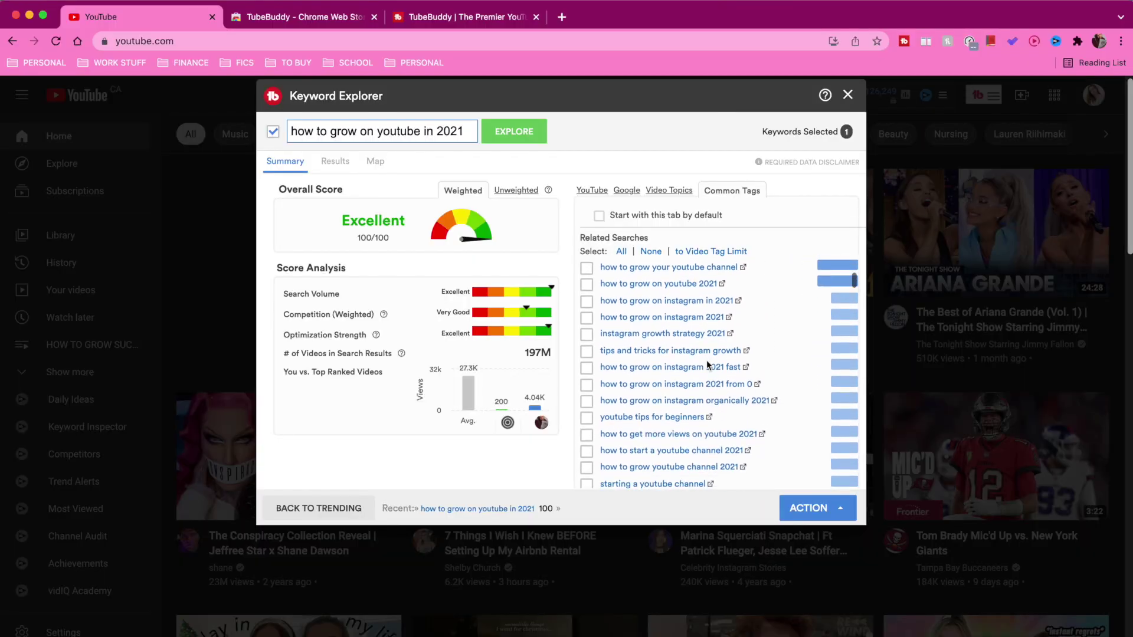
pyautogui.scroll(5, 706, 360)
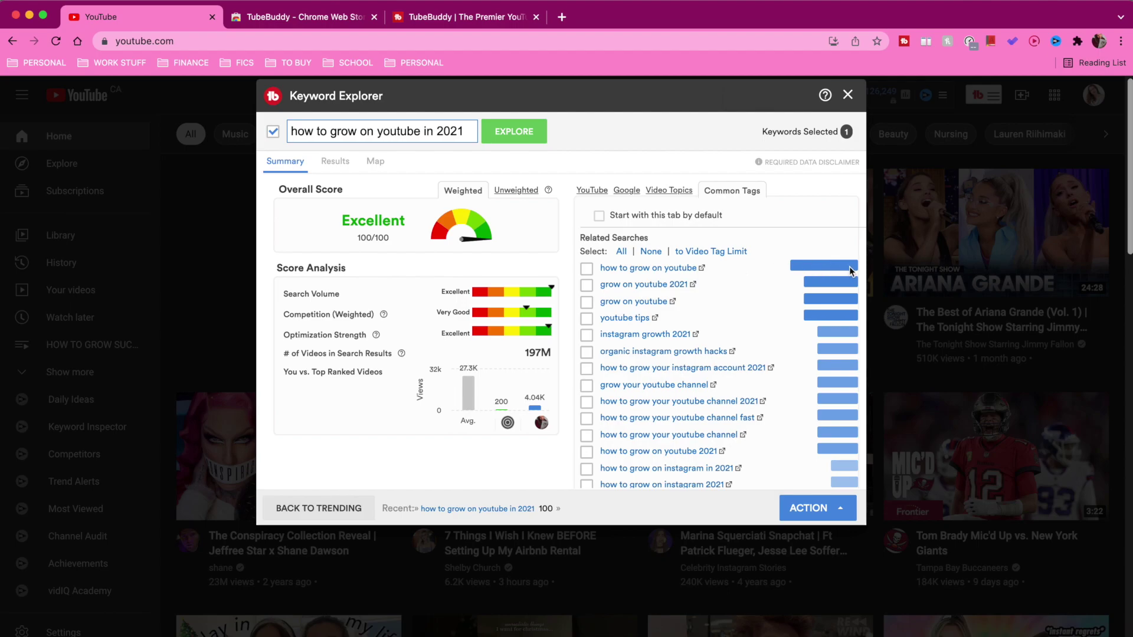
pyautogui.scroll(-10, 843, 323)
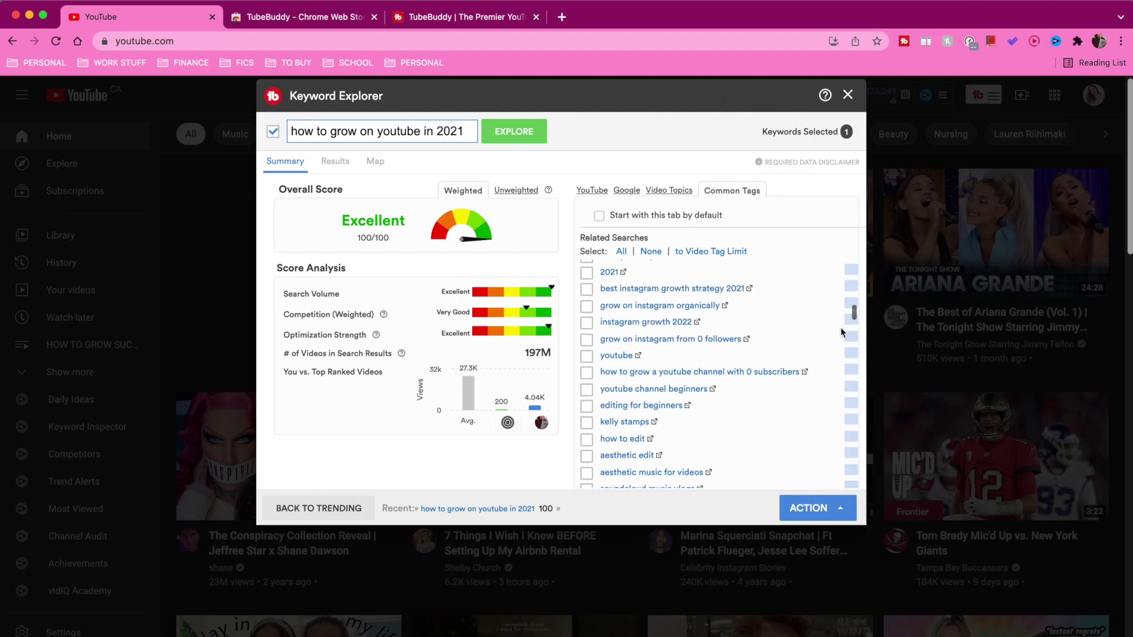
pyautogui.scroll(-5, 845, 399)
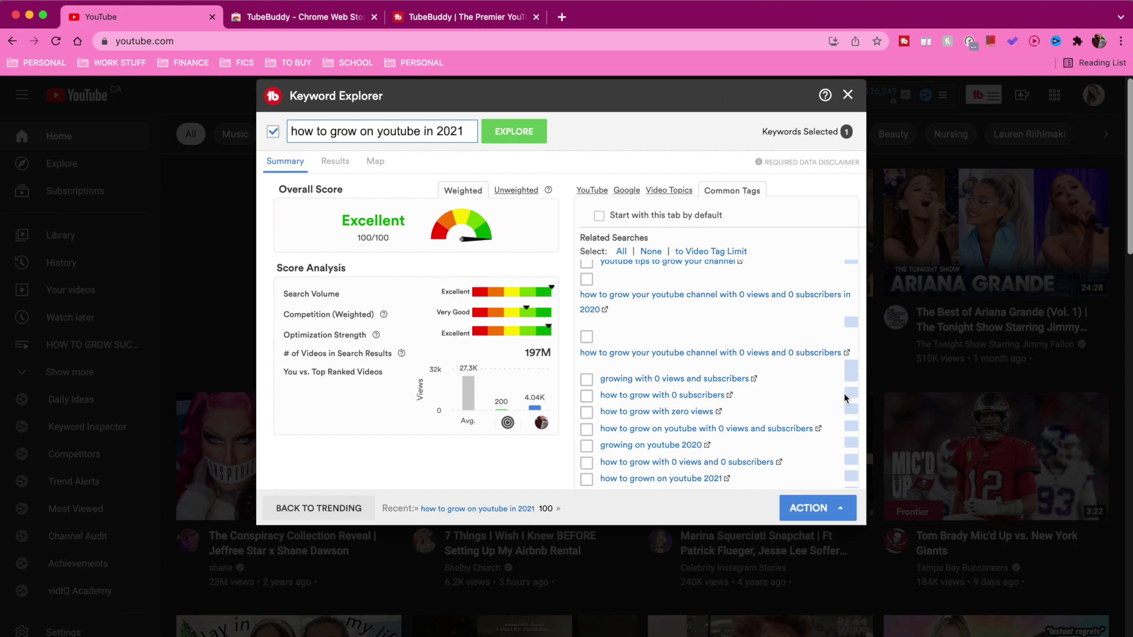
pyautogui.scroll(5, 845, 398)
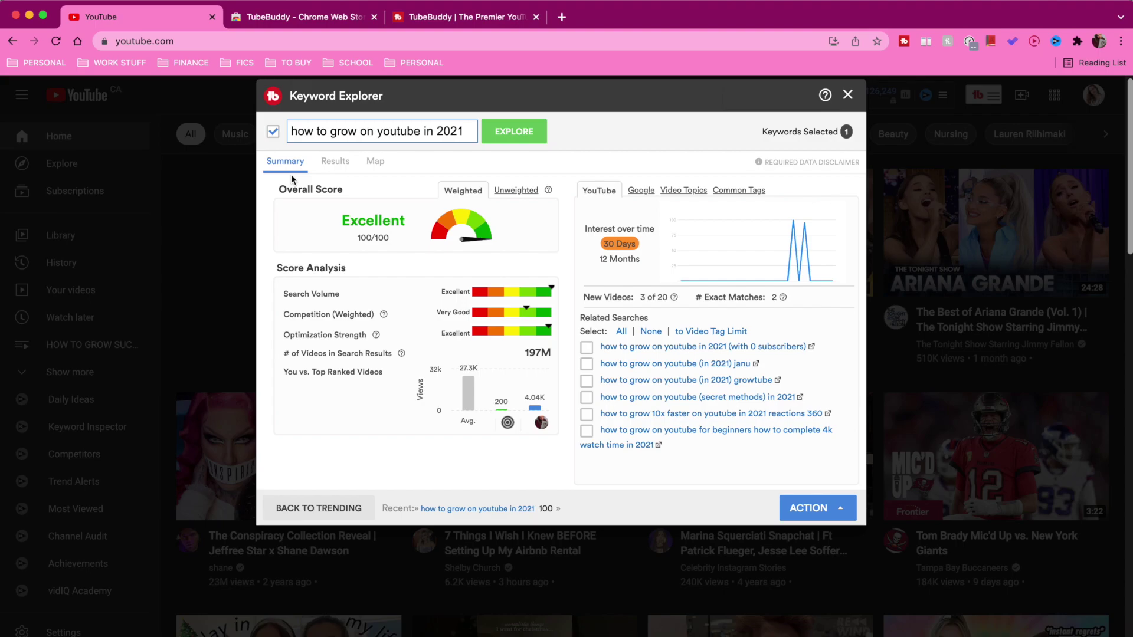
# - Examine the top-ranking channels and the ranked search results for the keyword
pyautogui.click(346, 169)
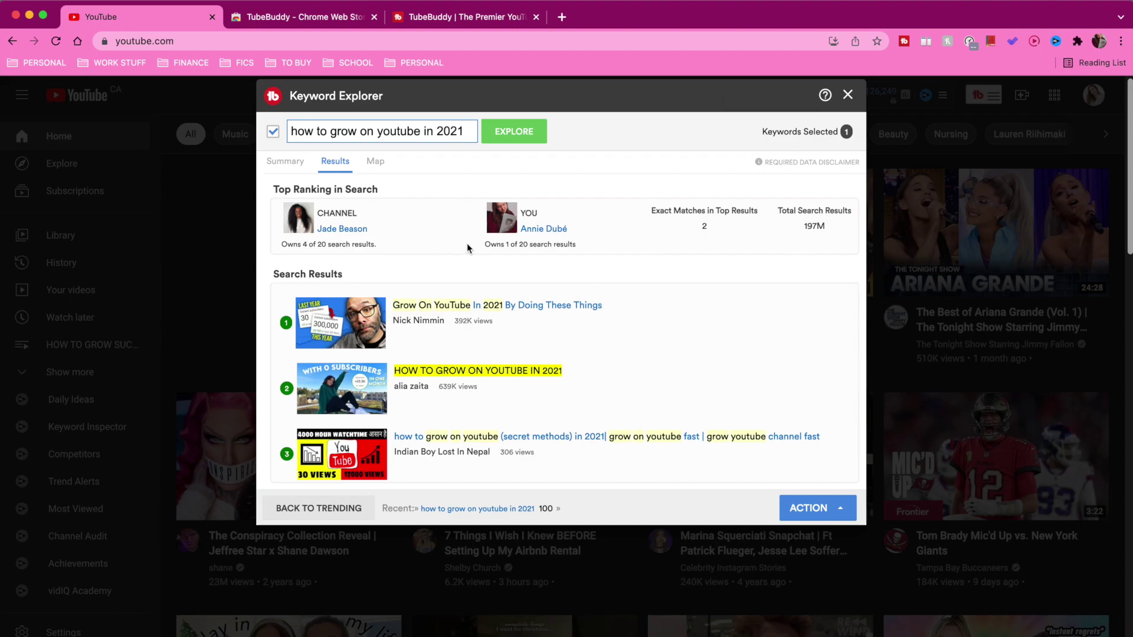
pyautogui.scroll(-3, 614, 354)
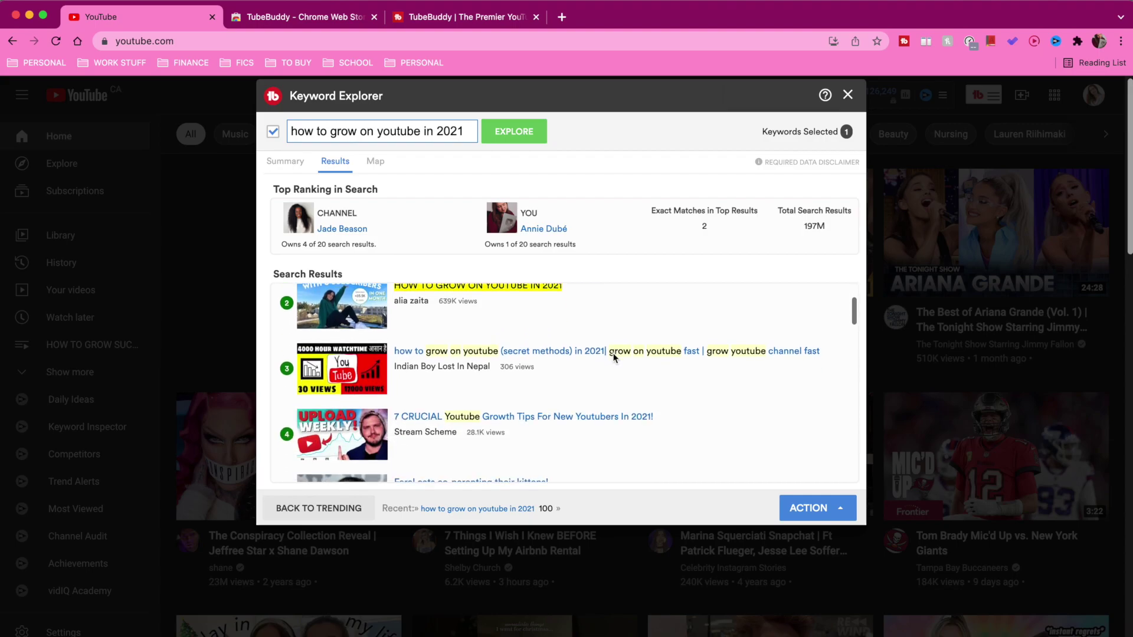
pyautogui.scroll(-8, 613, 357)
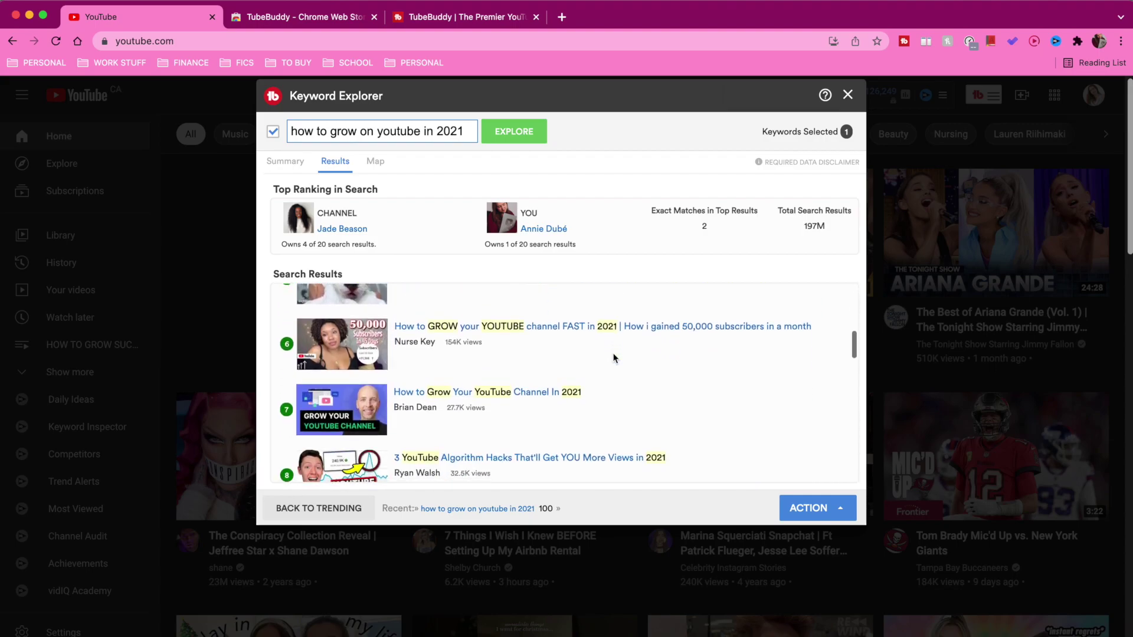
pyautogui.scroll(10, 614, 358)
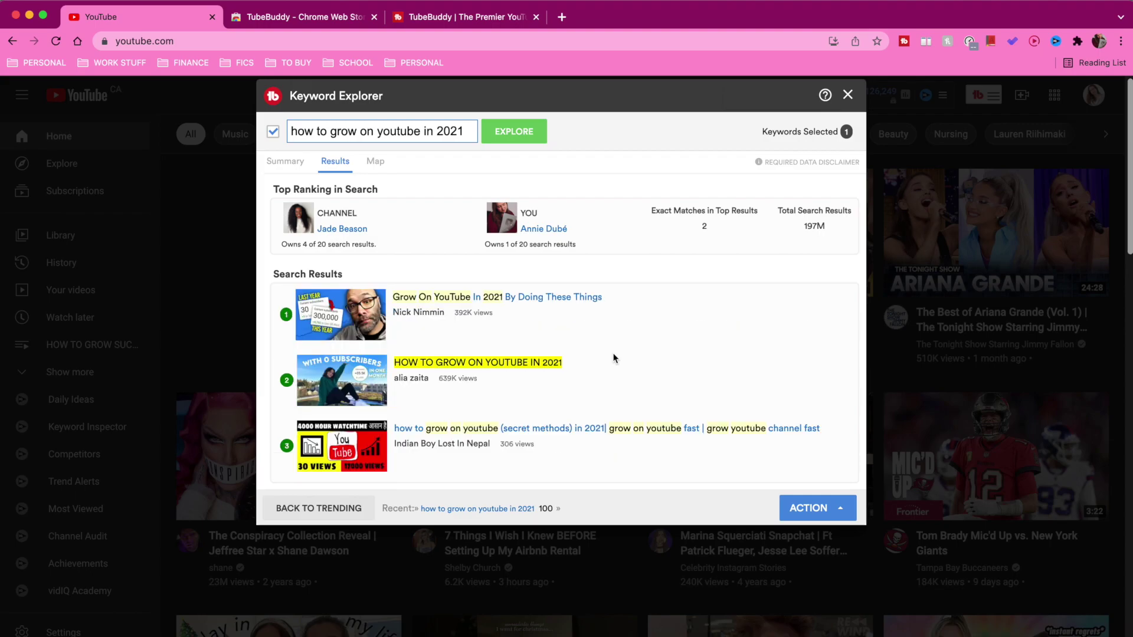
pyautogui.scroll(-5, 613, 358)
pyautogui.scroll(8, 612, 357)
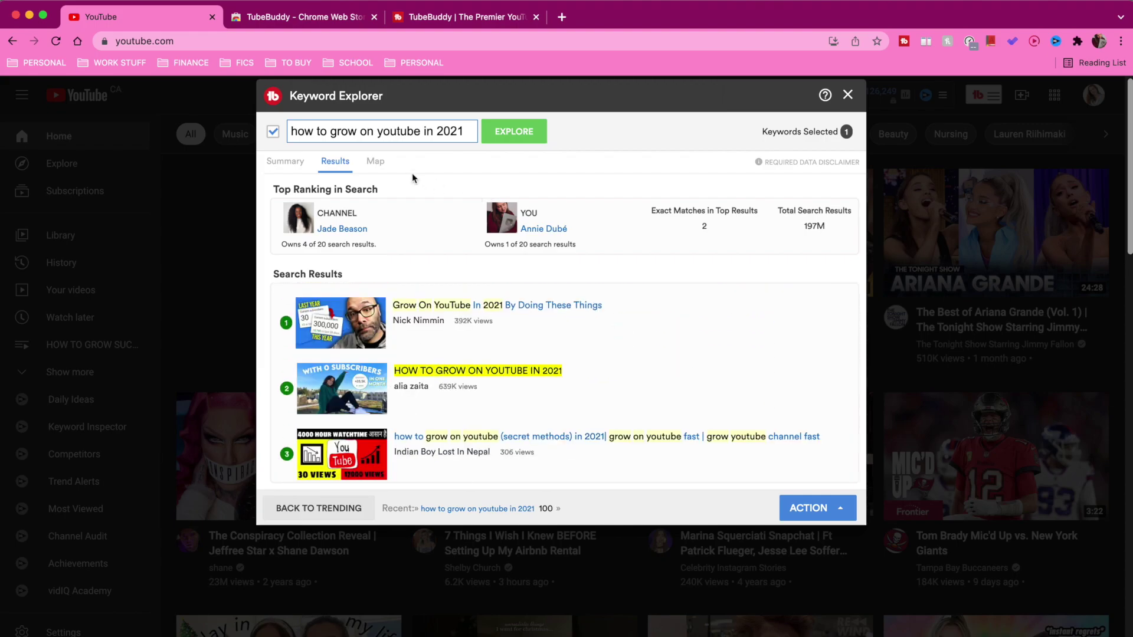
# - View the Google Trends interest by region for "how to grow on youtube" as a ranked list of countries
pyautogui.click(377, 164)
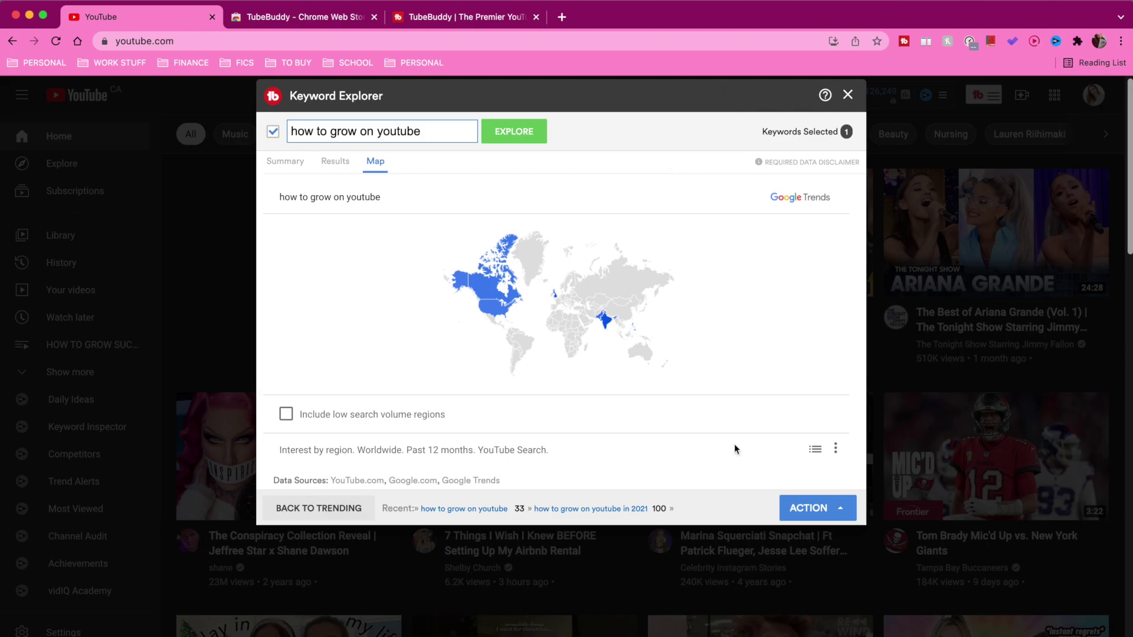
pyautogui.click(814, 452)
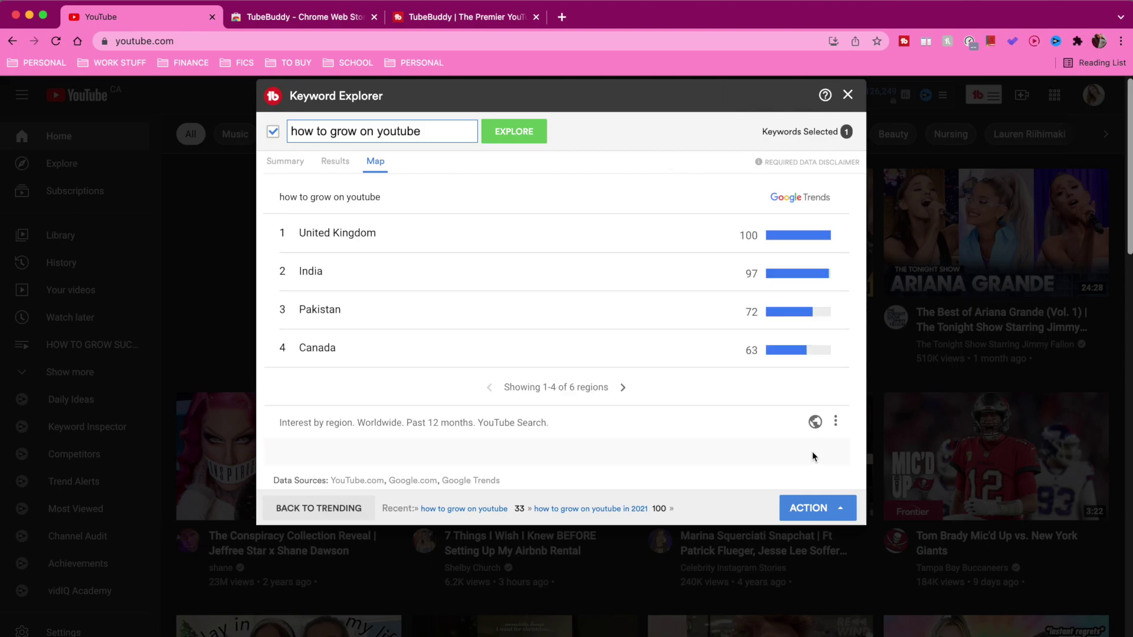